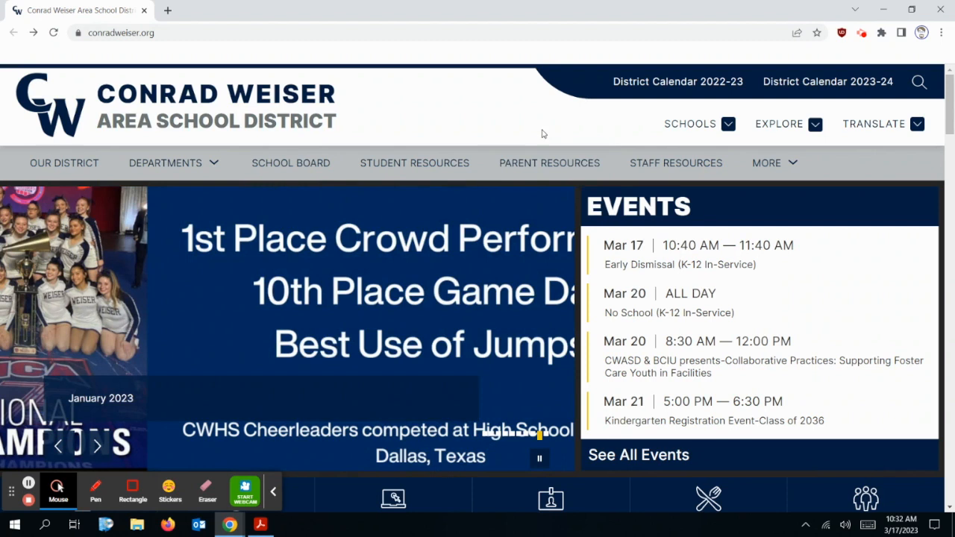
# Go to STAFF RESOURCES on the district site and open the Staff Resources Folder
pyautogui.click(660, 167)
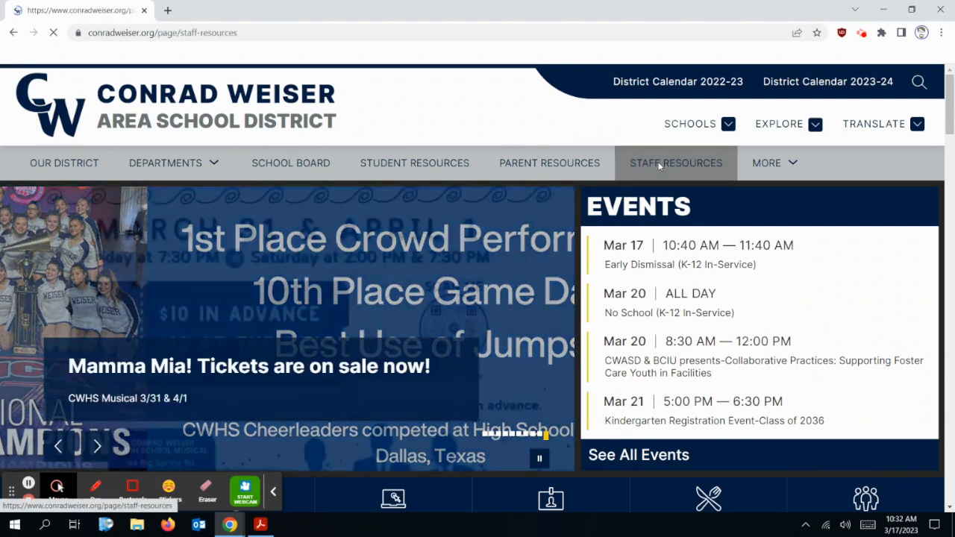
pyautogui.scroll(-2, 673, 272)
pyautogui.scroll(-2, 673, 272)
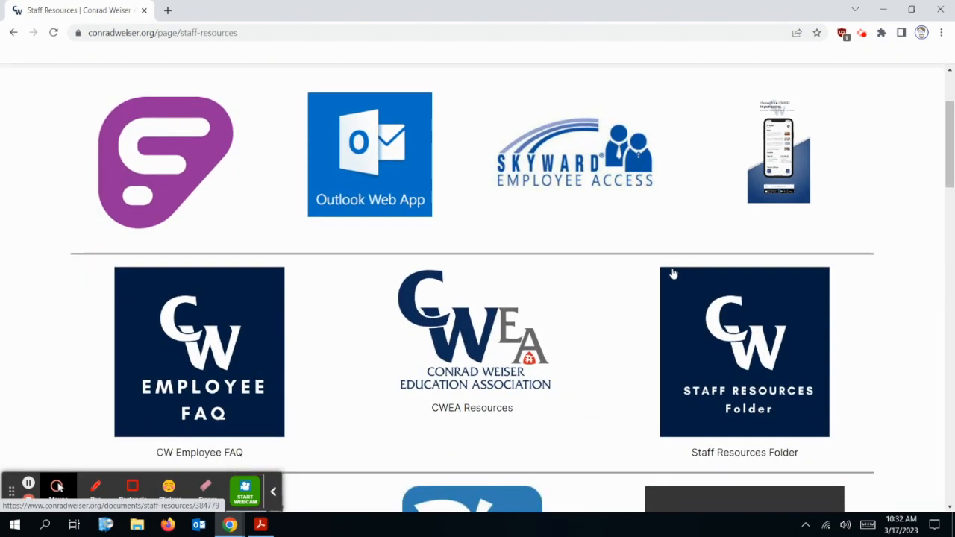
pyautogui.click(743, 347)
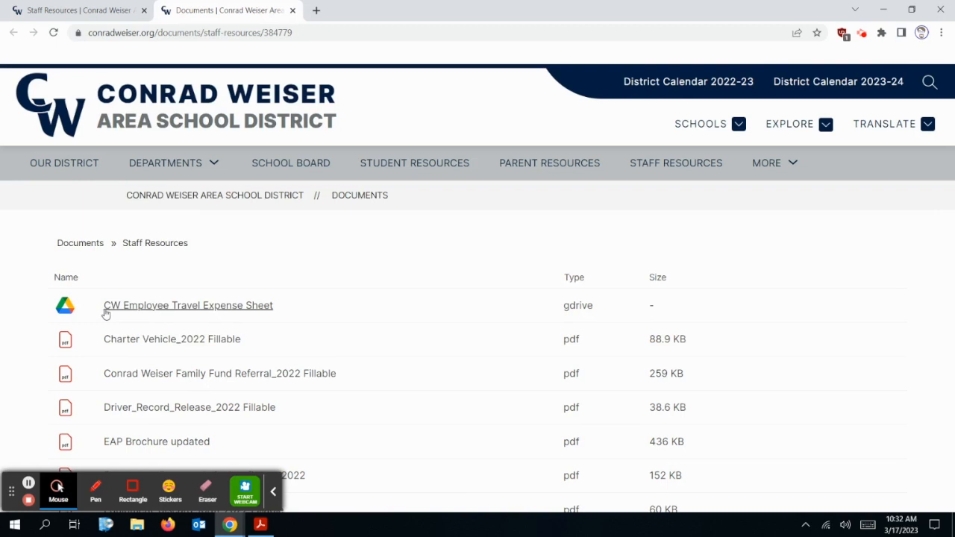
# Open the CW Employee Travel Expense Sheet and confirm it is view-only
pyautogui.click(217, 310)
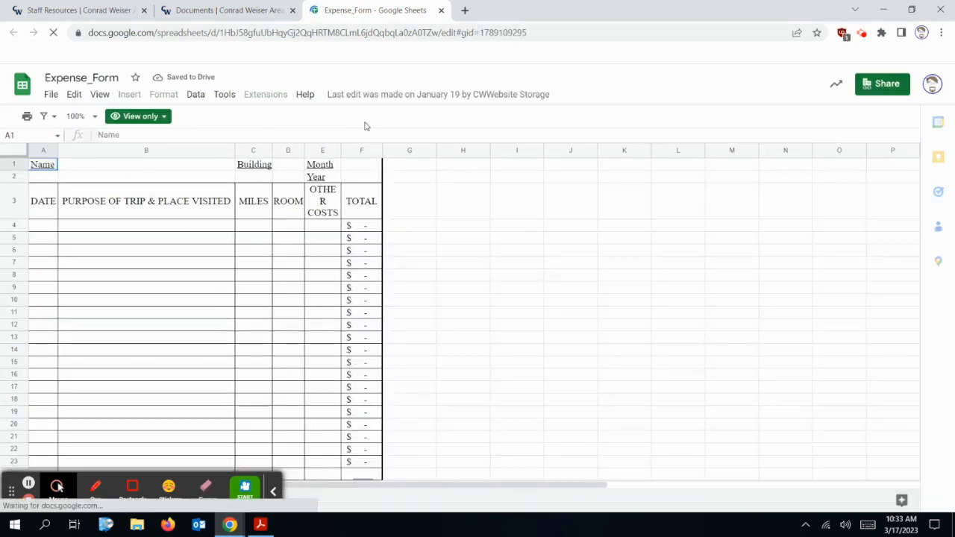
pyautogui.click(183, 229)
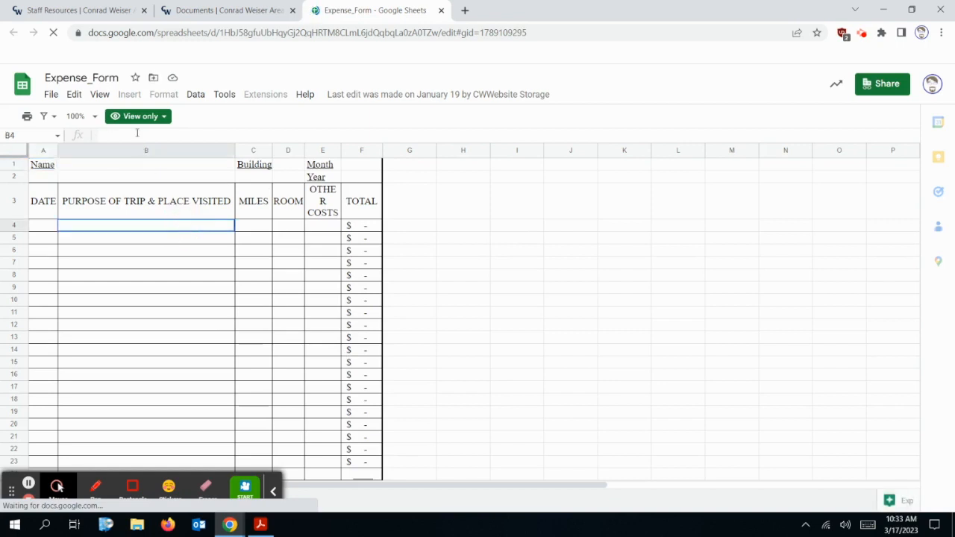
pyautogui.click(160, 115)
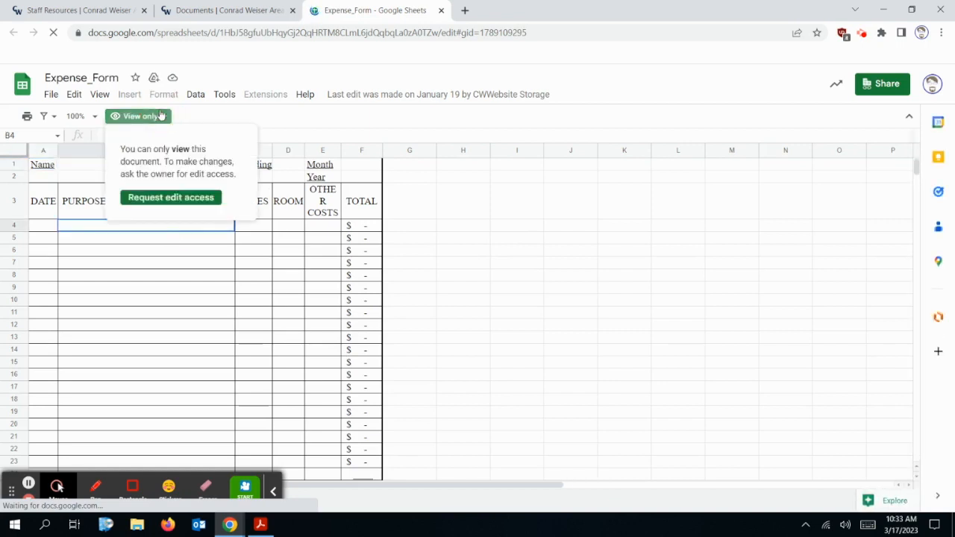
pyautogui.click(470, 265)
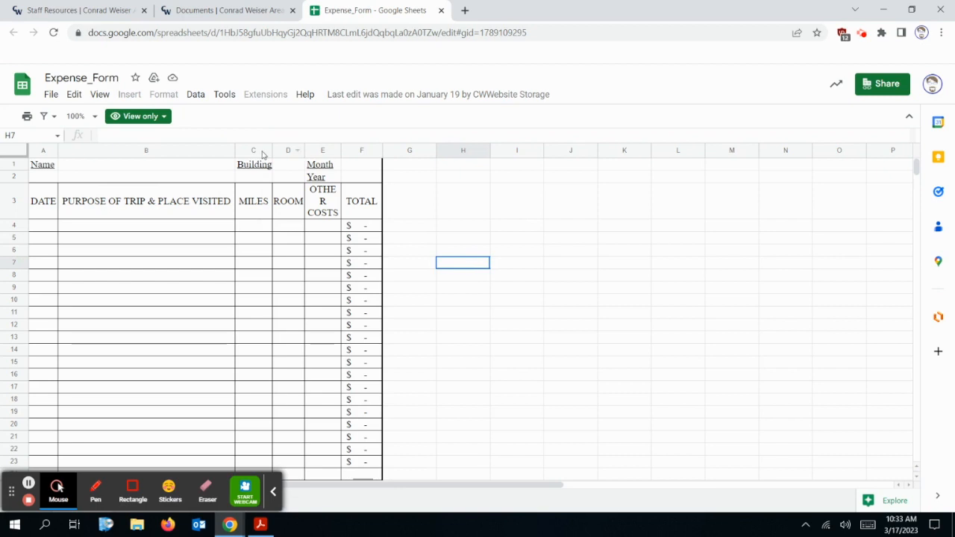
# Download the sheet as a Microsoft Excel (.xlsx) workbook
pyautogui.click(50, 95)
pyautogui.moveTo(85, 250)
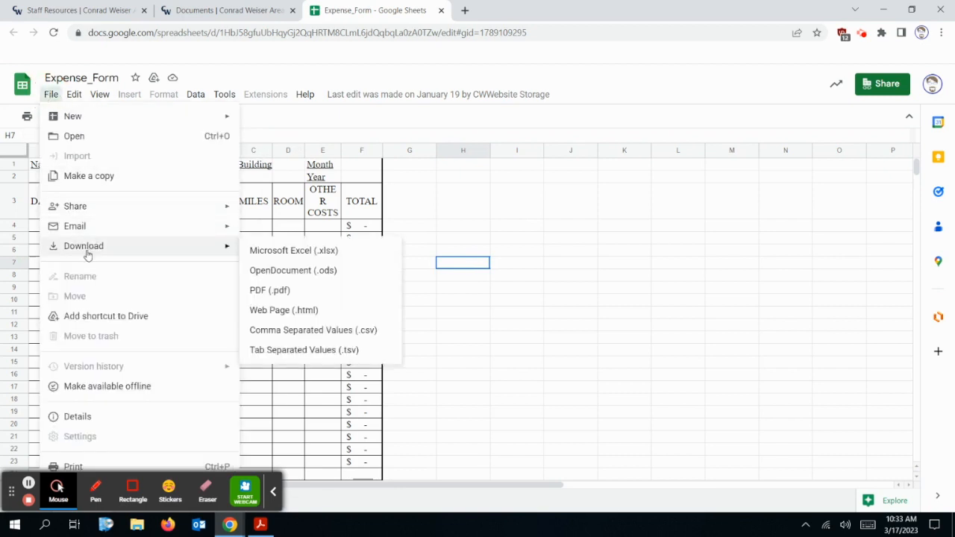
pyautogui.click(340, 253)
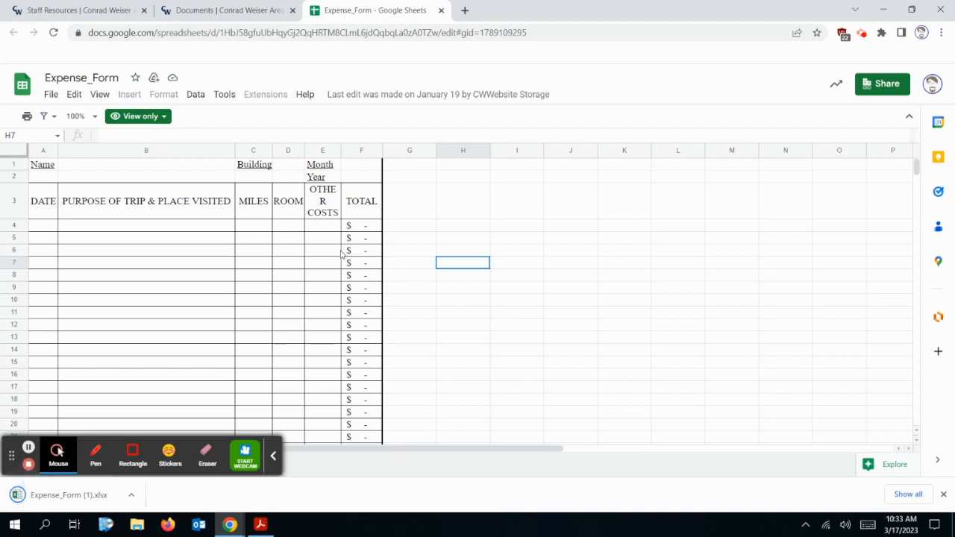
# Open Expense_Form (1).xlsx in Excel and enter the employee's name in B1
pyautogui.click(41, 497)
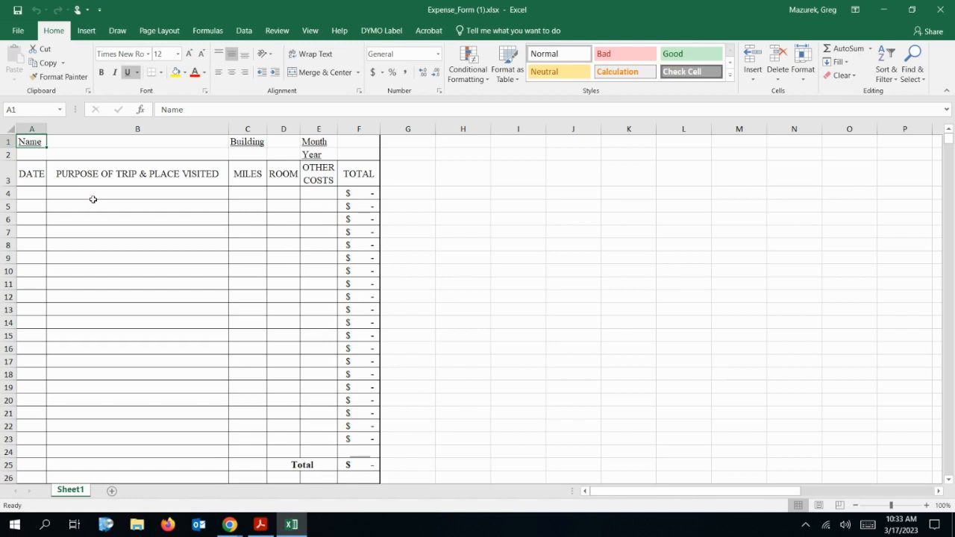
pyautogui.click(74, 139)
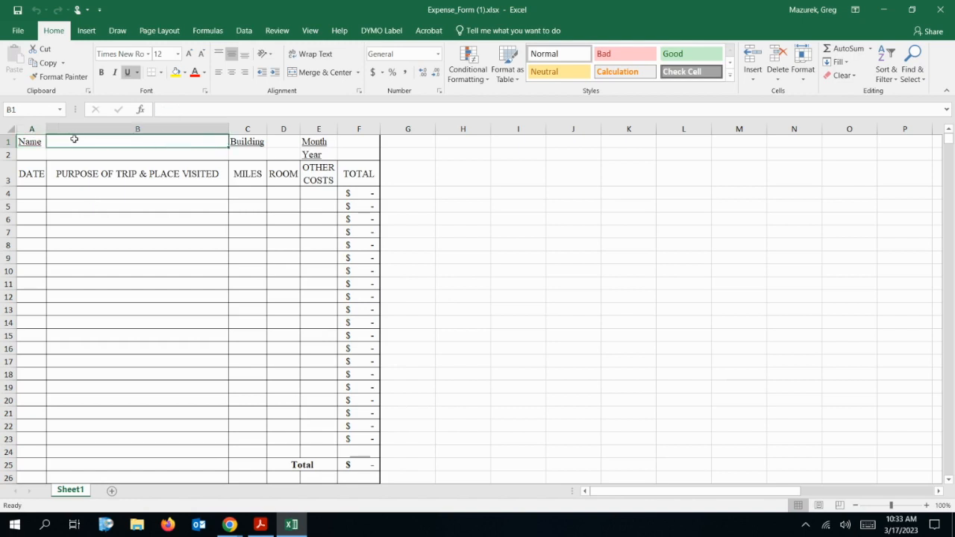
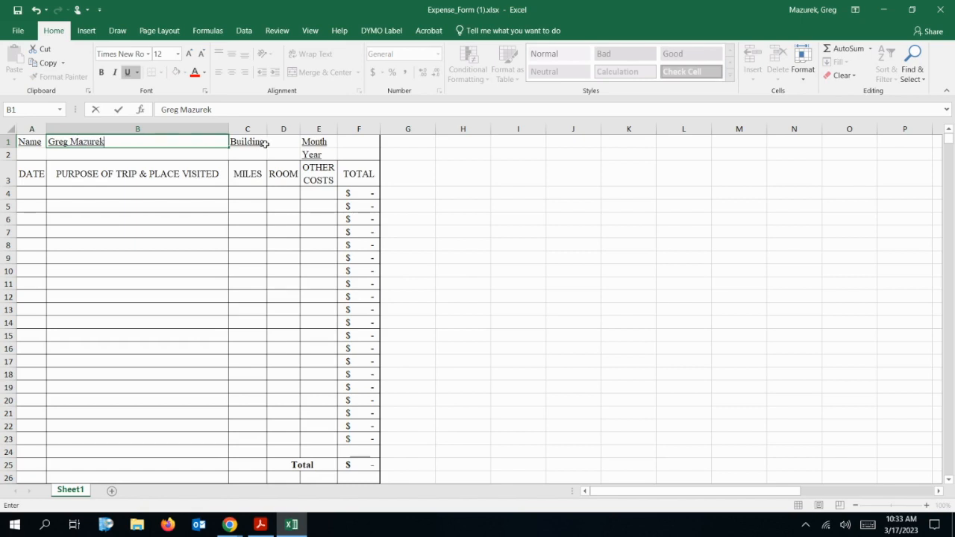
pyautogui.click(273, 142)
# Fill in building MS, month March and year 2023
pyautogui.write('MS')
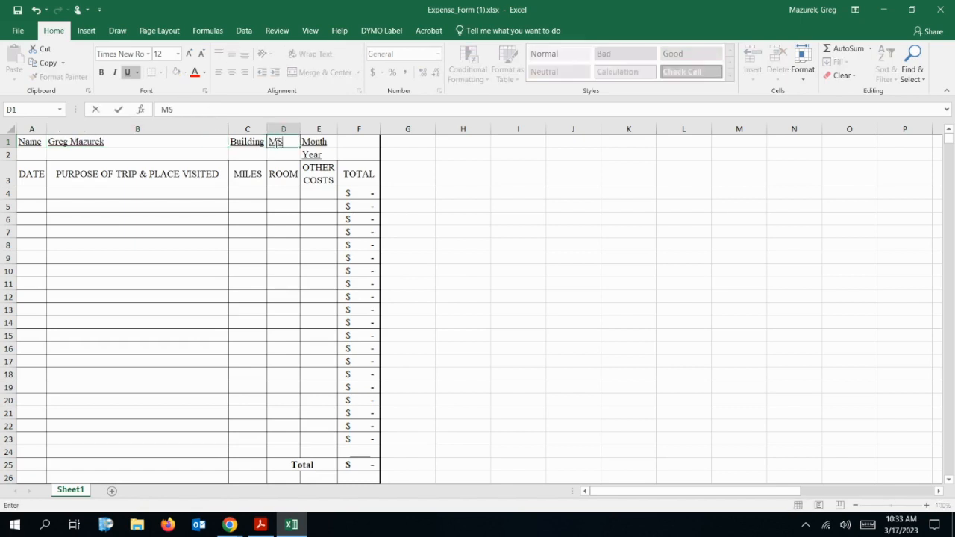
pyautogui.click(350, 146)
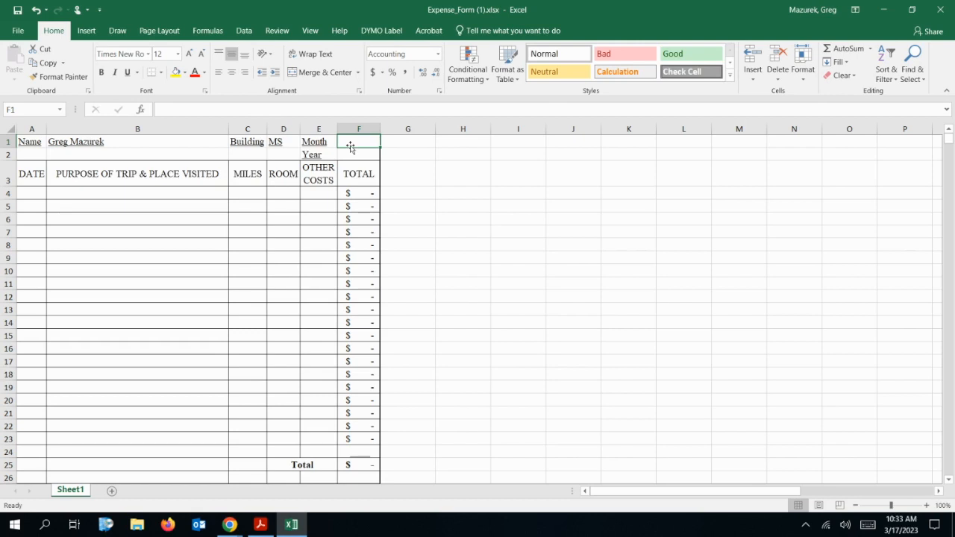
pyautogui.write('March')
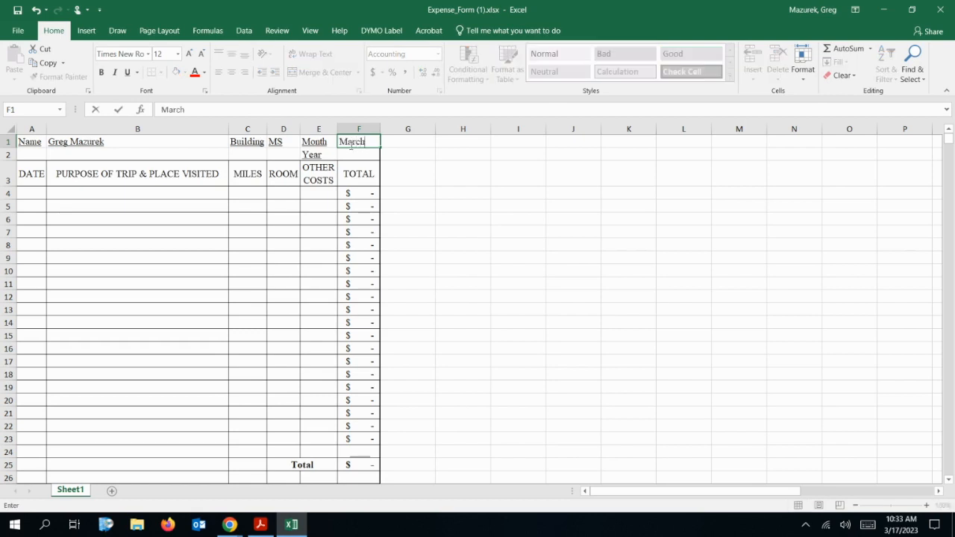
pyautogui.press('Return')
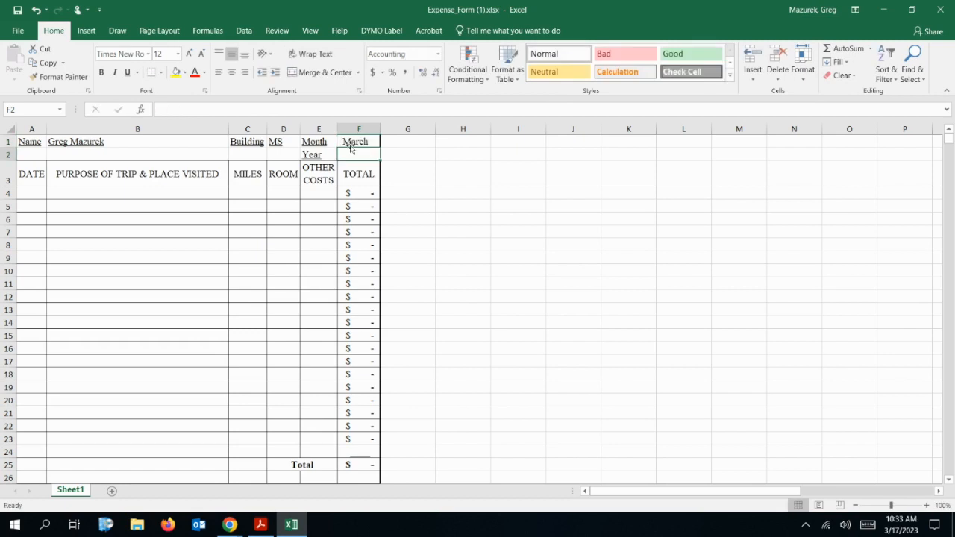
pyautogui.write('2023')
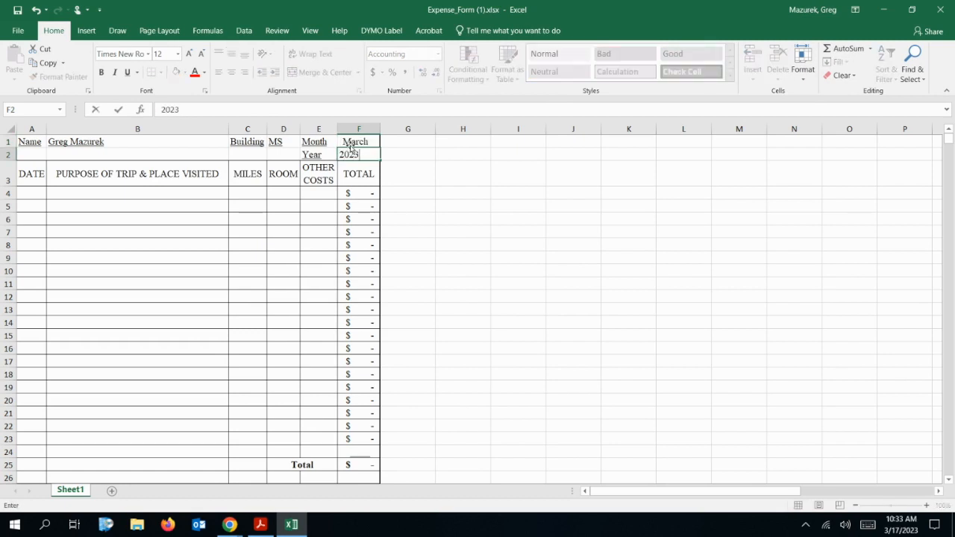
pyautogui.press('Return')
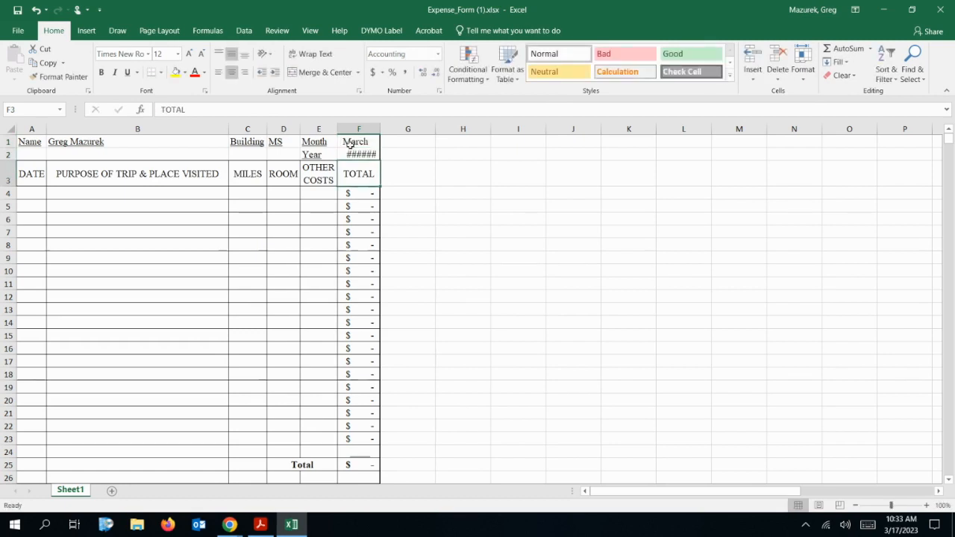
# Widen column F and change the Year cell F2 to 3/17/2023, shown as 17-Mar
pyautogui.moveTo(379, 130); pyautogui.dragTo(387, 129)
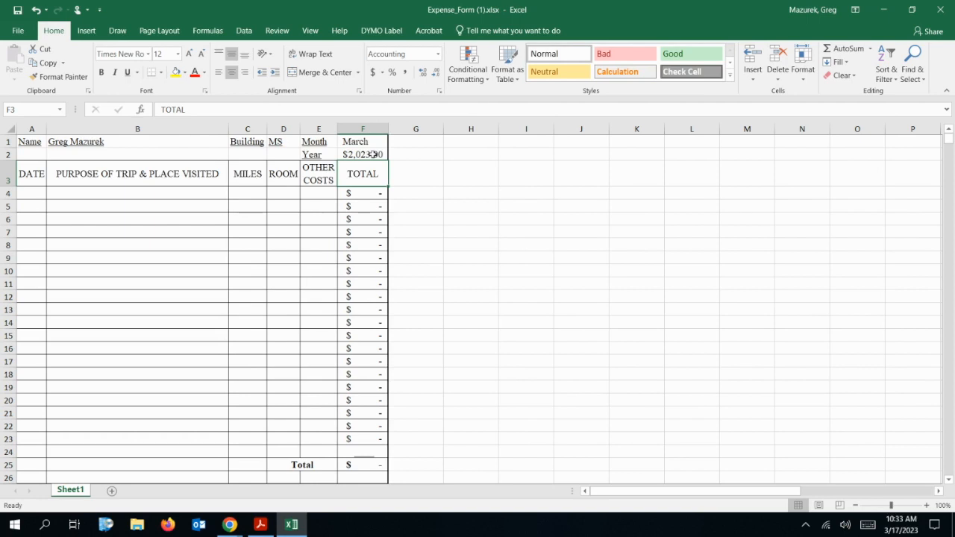
pyautogui.click(373, 155)
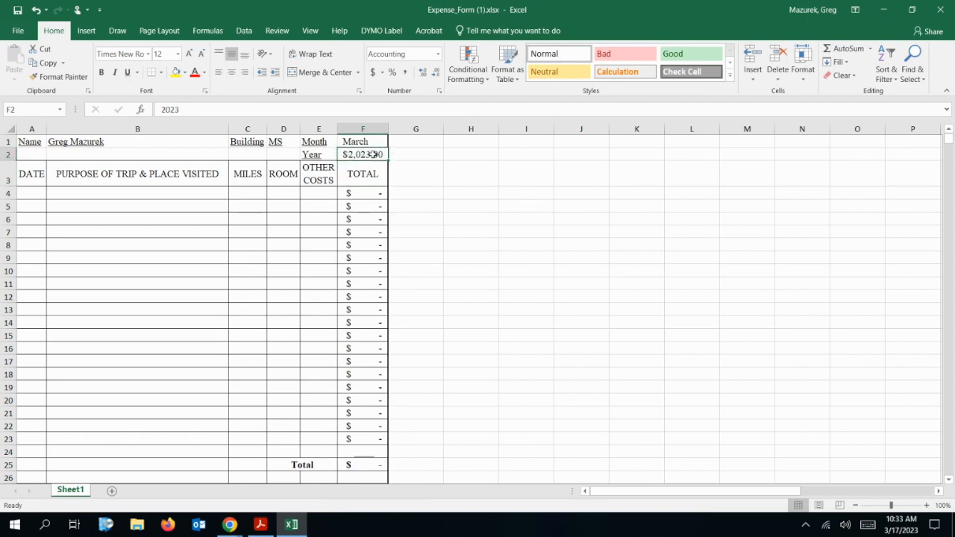
pyautogui.rightClick(374, 154)
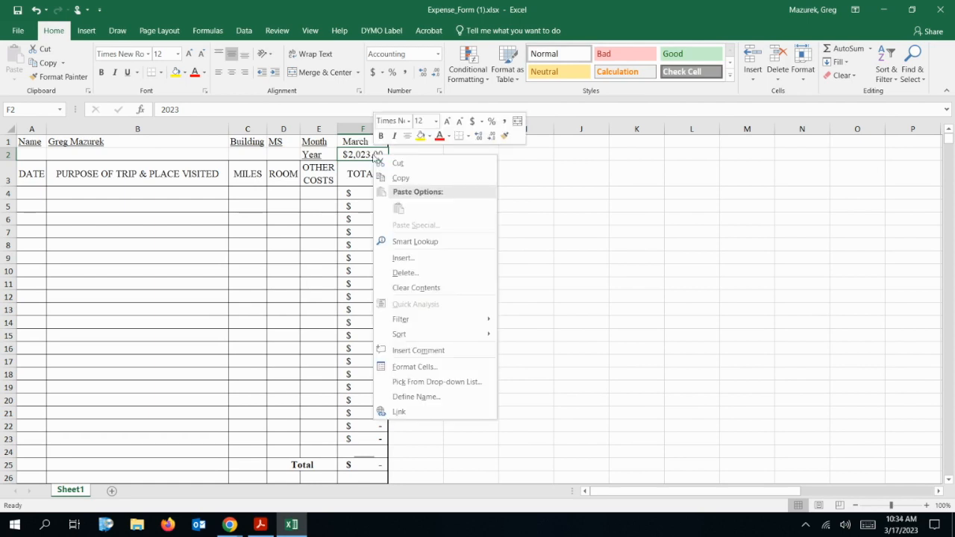
pyautogui.click(635, 176)
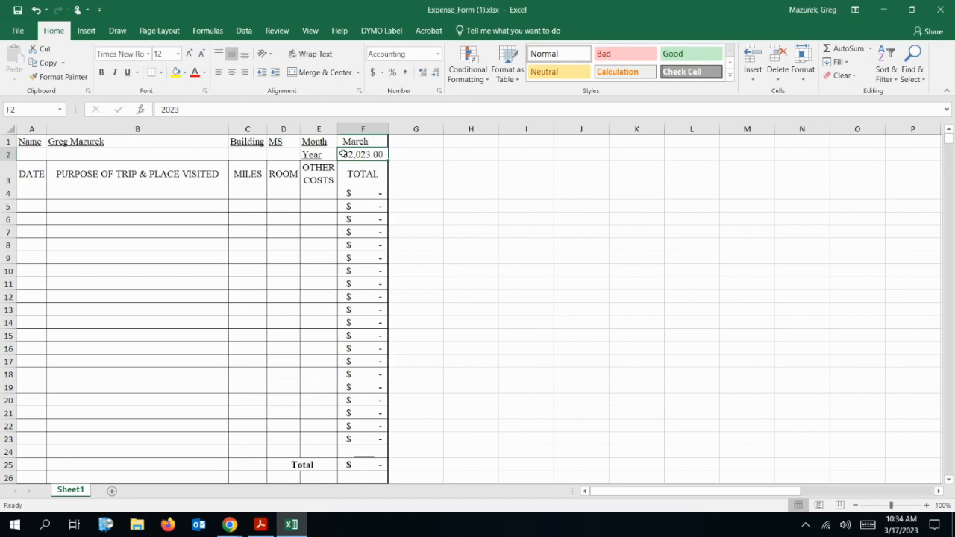
pyautogui.press('BackSpace')
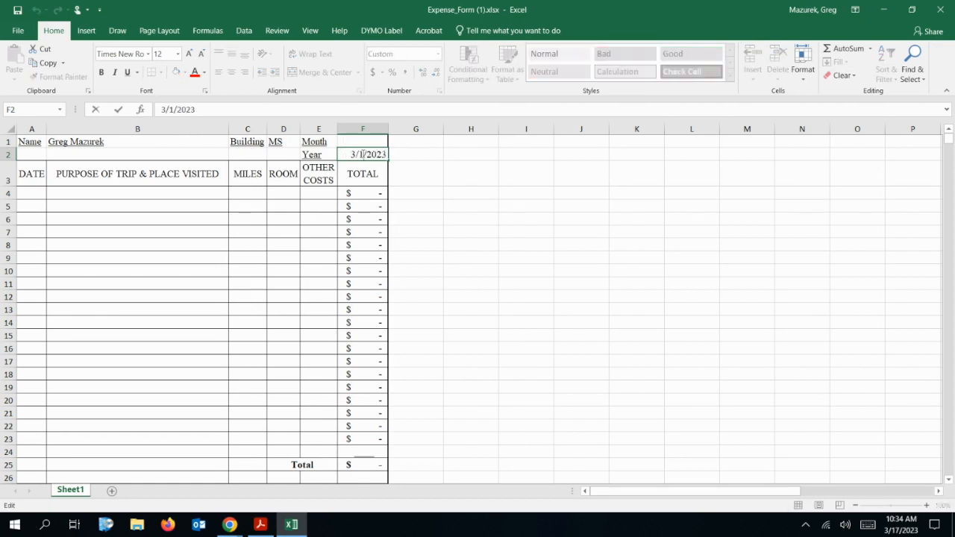
pyautogui.press('BackSpace')
pyautogui.write('17')
pyautogui.press('Return')
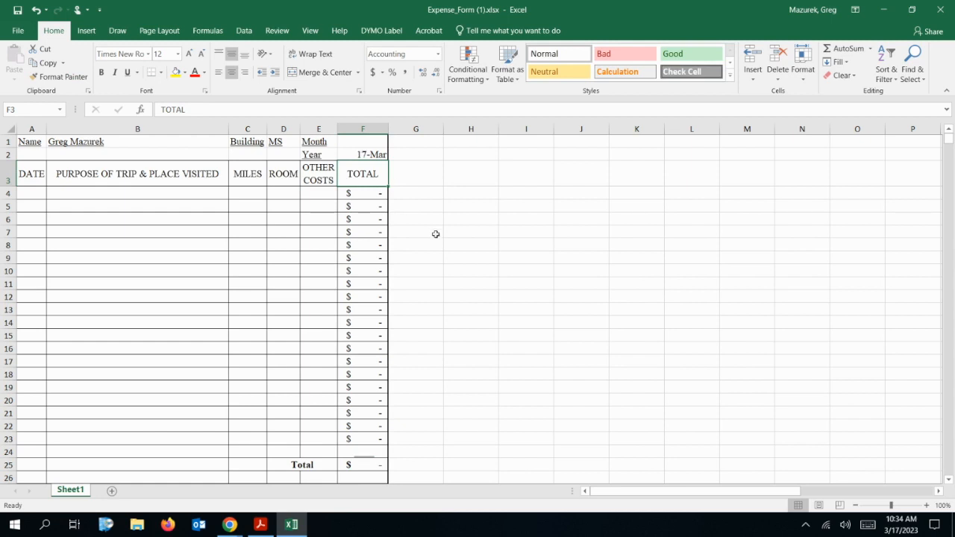
pyautogui.click(34, 191)
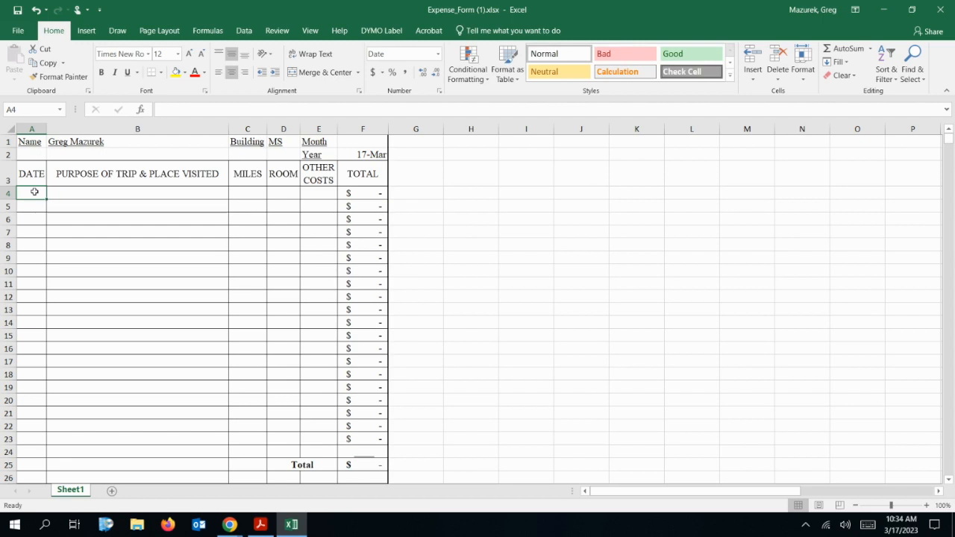
# Enter trip date 3/7/2023 and purpose 'Schoology Connect at IU13' in row 4, widening column A
pyautogui.write('3/7')
pyautogui.press('Tab')
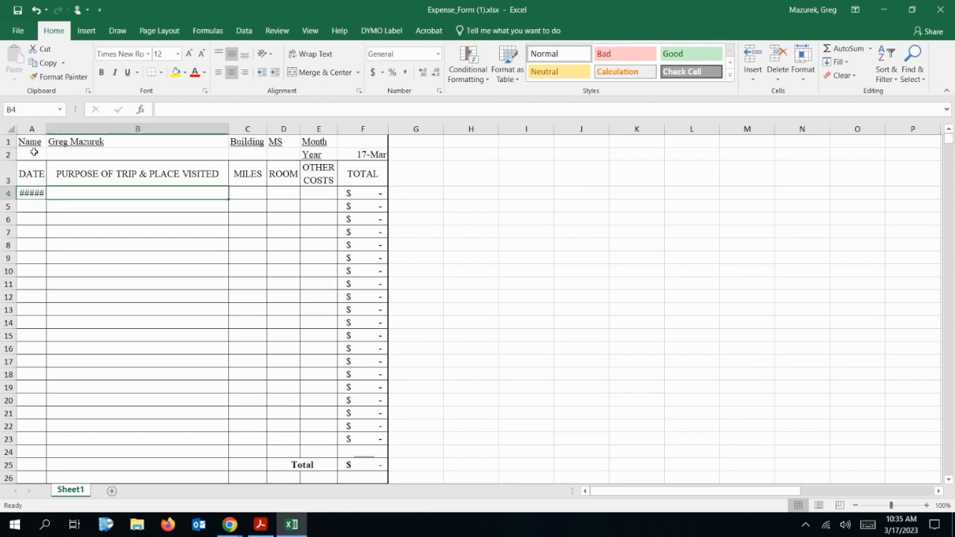
pyautogui.moveTo(43, 127); pyautogui.dragTo(65, 128)
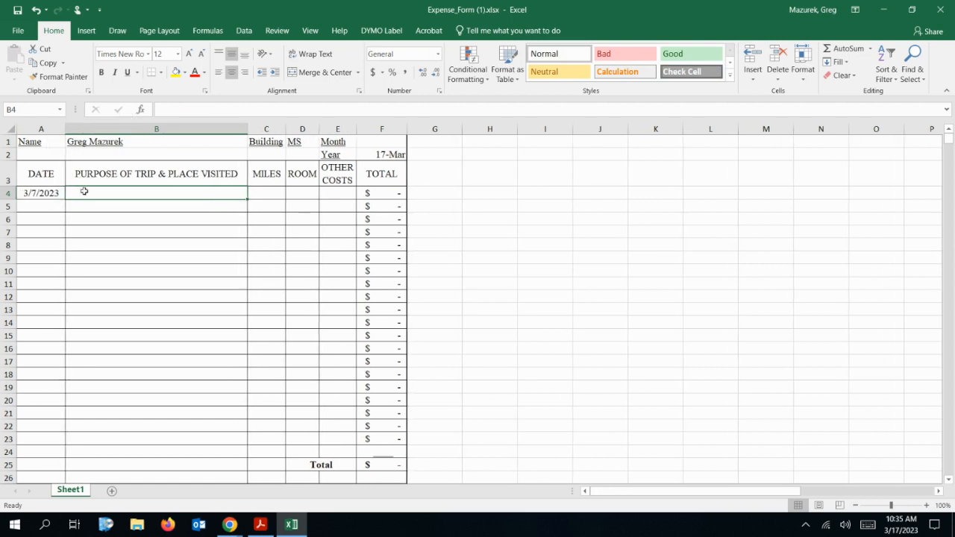
pyautogui.write('S')
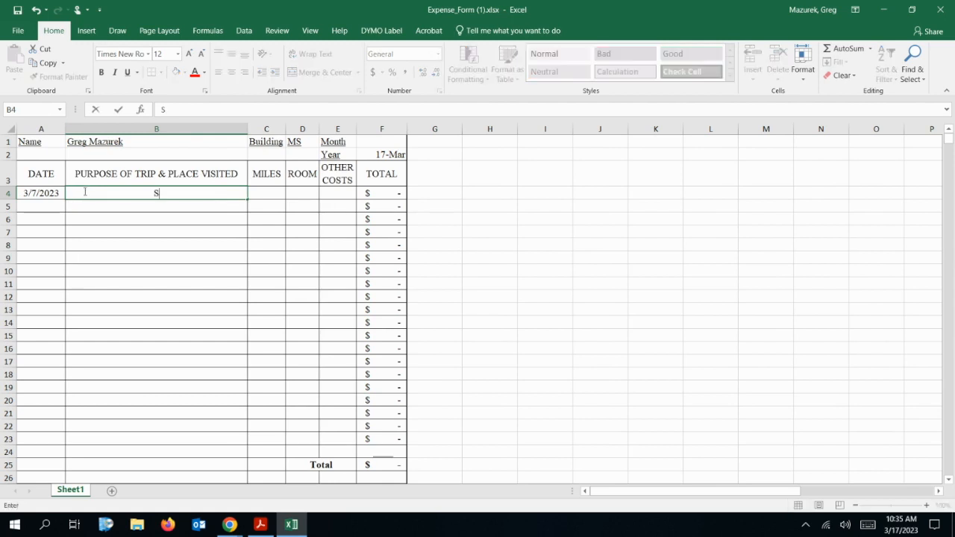
pyautogui.write('choology Con')
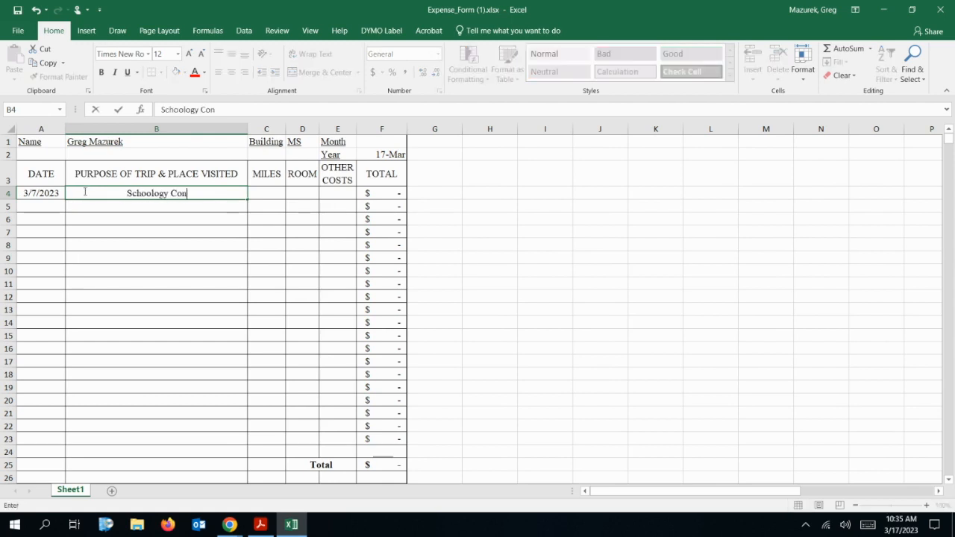
pyautogui.write('nect at IU13')
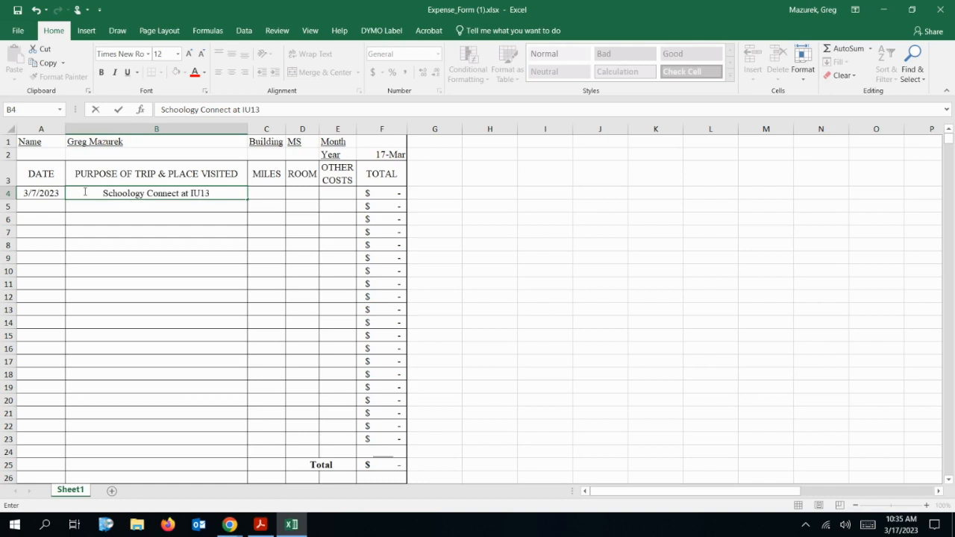
pyautogui.click(275, 197)
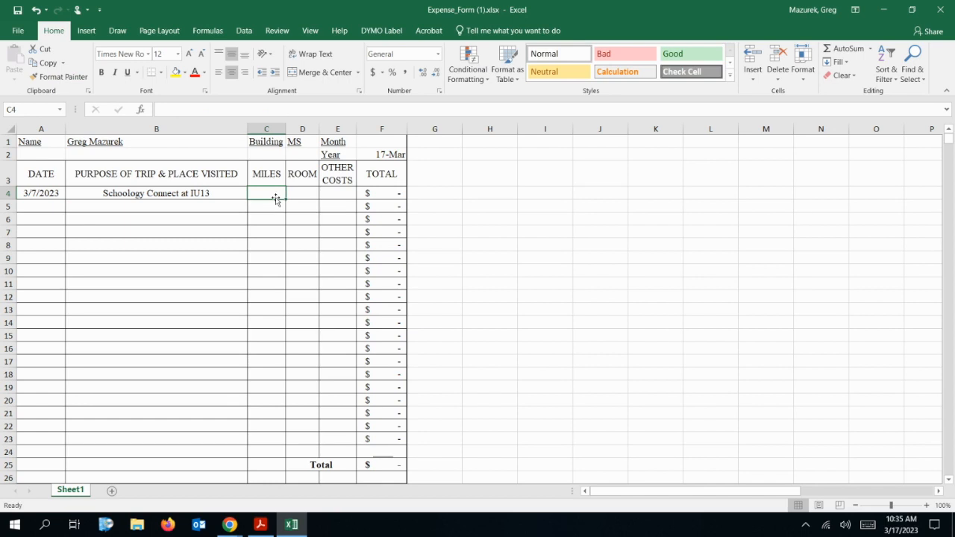
# Enter 64 miles, 0 room cost and 0 other costs for the first trip
pyautogui.write('64')
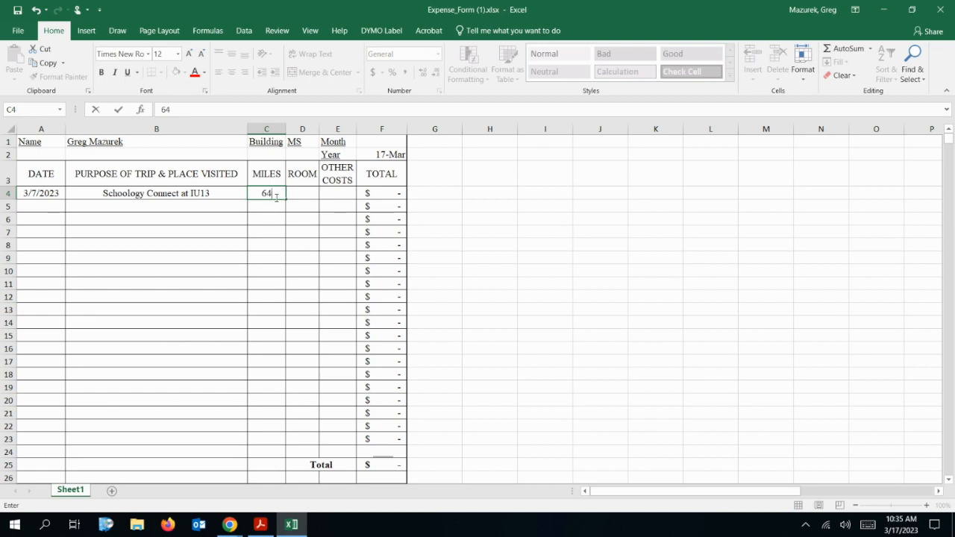
pyautogui.press('Tab')
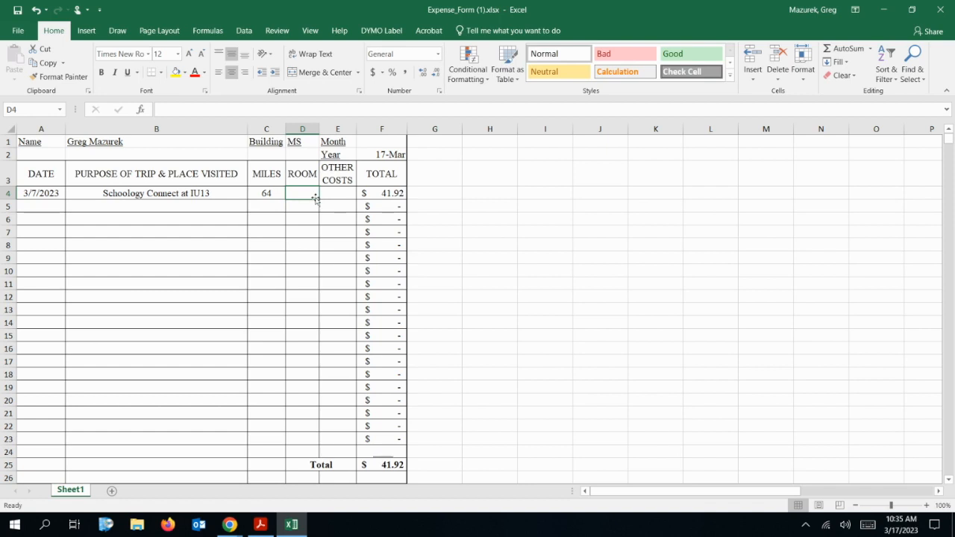
pyautogui.write('0')
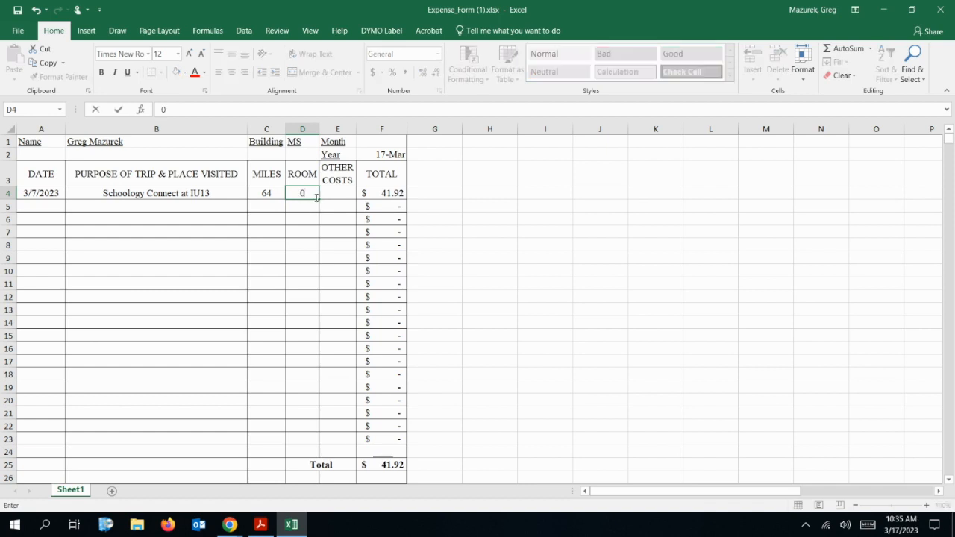
pyautogui.press('Tab')
pyautogui.write('0')
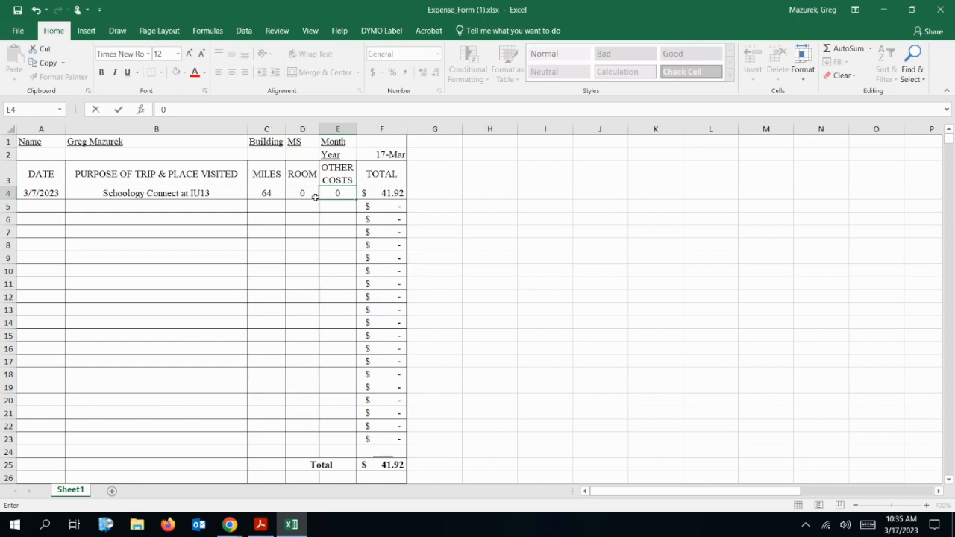
pyautogui.press('Tab')
pyautogui.click(315, 197)
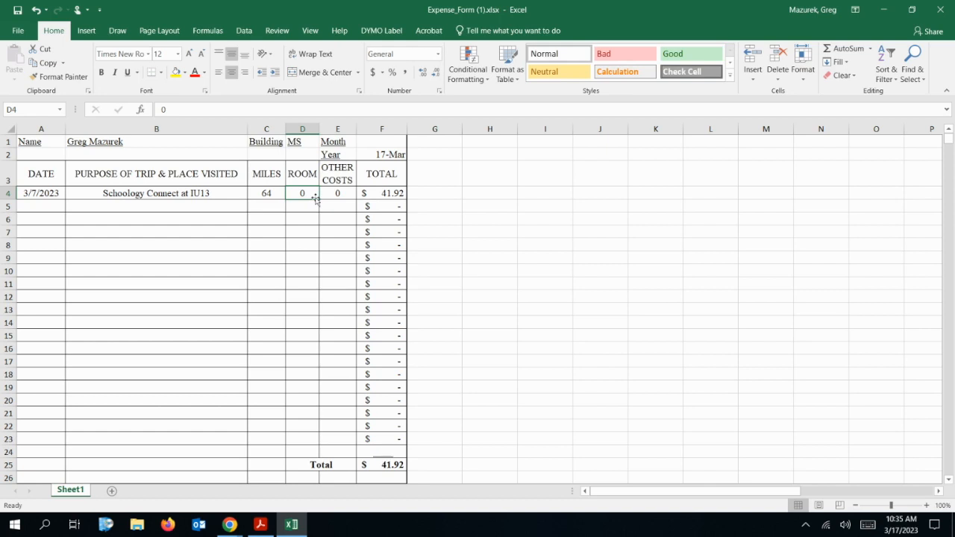
# Start the second trip row with the date 3/14 in A5
pyautogui.click(46, 209)
pyautogui.write('3/14/2023')
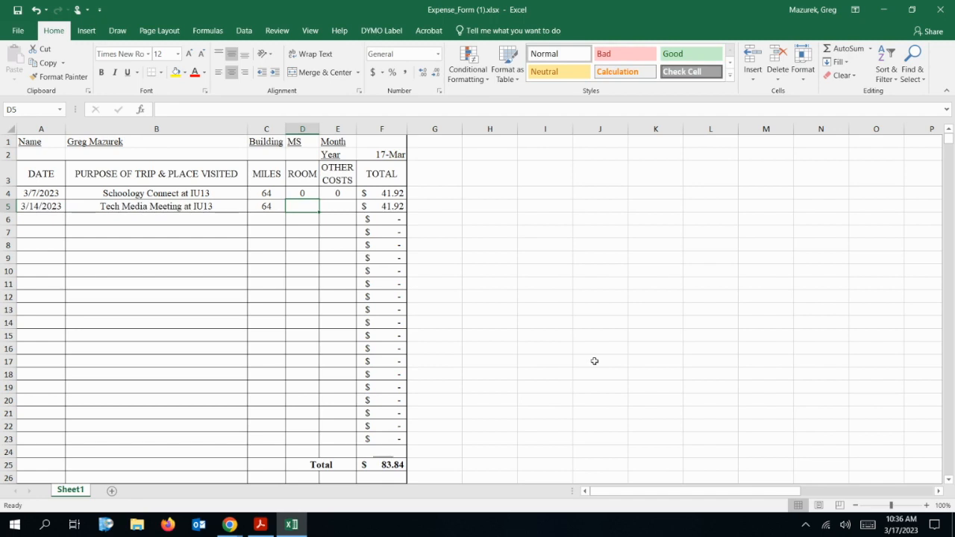
pyautogui.click(16, 30)
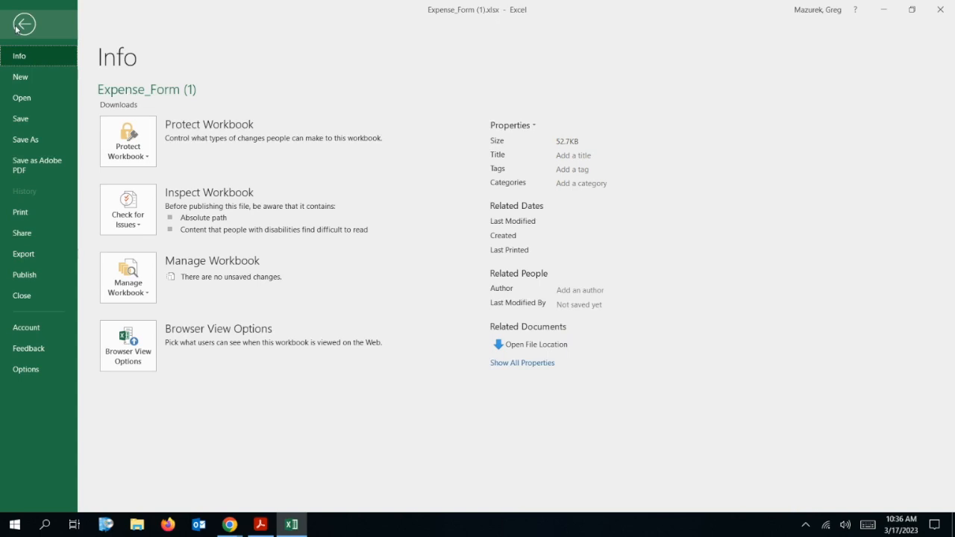
# Check the one-page print preview, then return to the sheet and review the signature lines
pyautogui.click(27, 216)
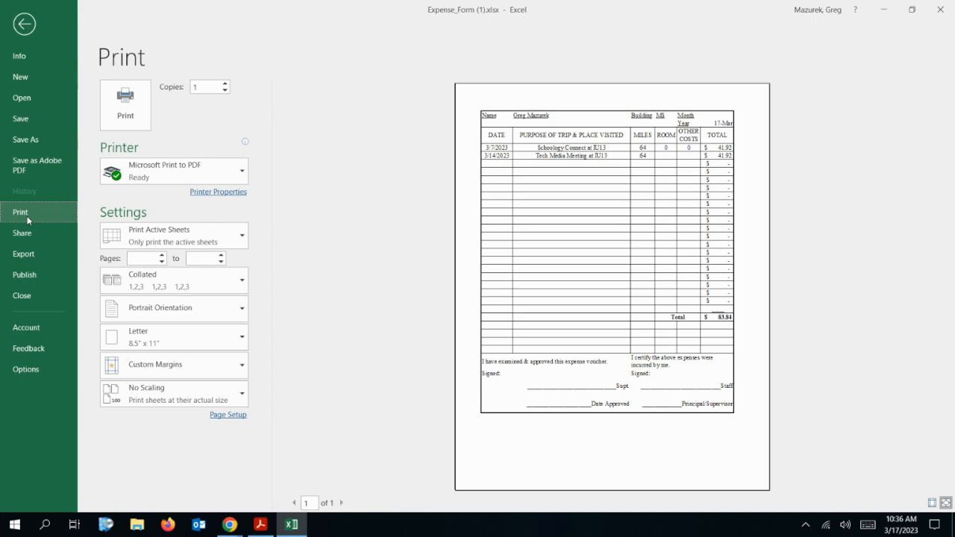
pyautogui.click(25, 25)
pyautogui.scroll(-3, 138, 250)
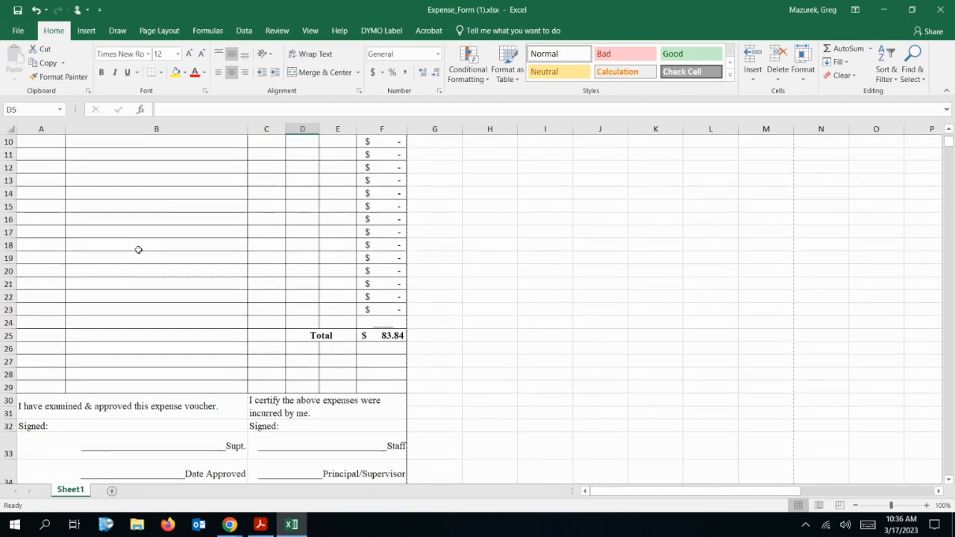
pyautogui.click(324, 443)
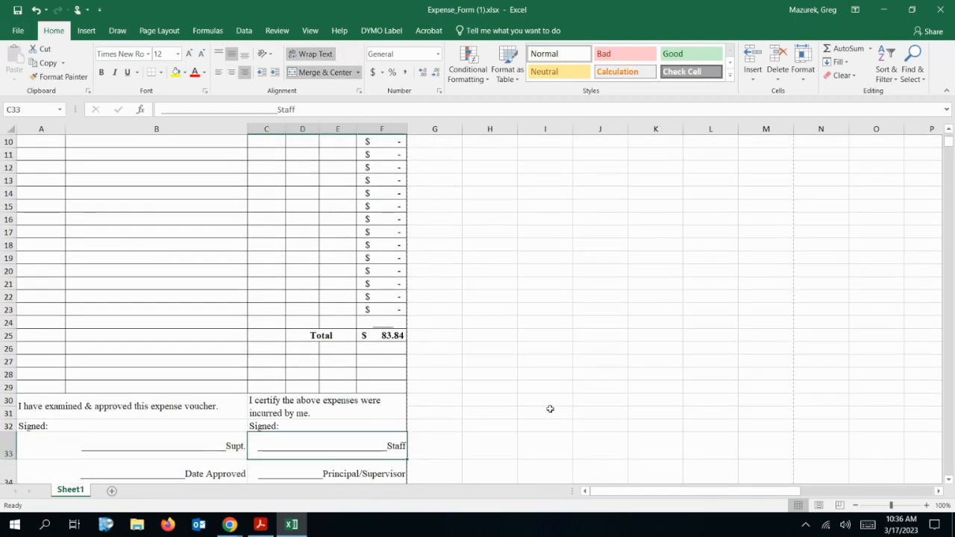
pyautogui.scroll(3, 550, 409)
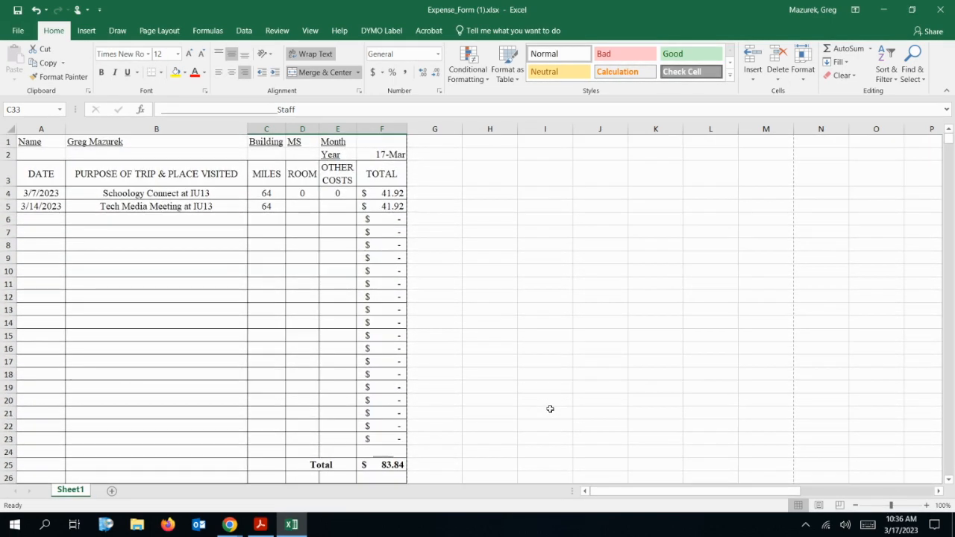
# Print the expense form from File > Print on the CWDWFMP on artemis printer
pyautogui.click(18, 30)
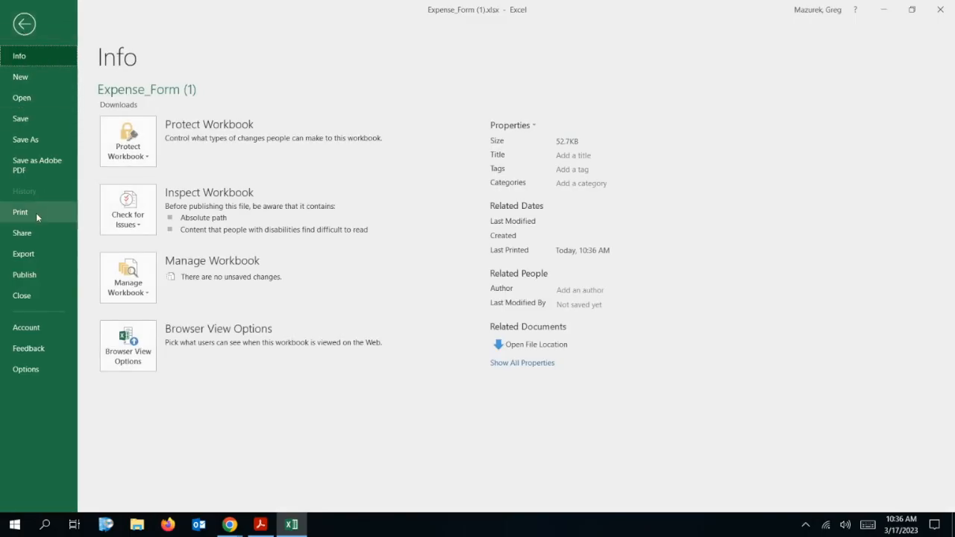
pyautogui.click(36, 213)
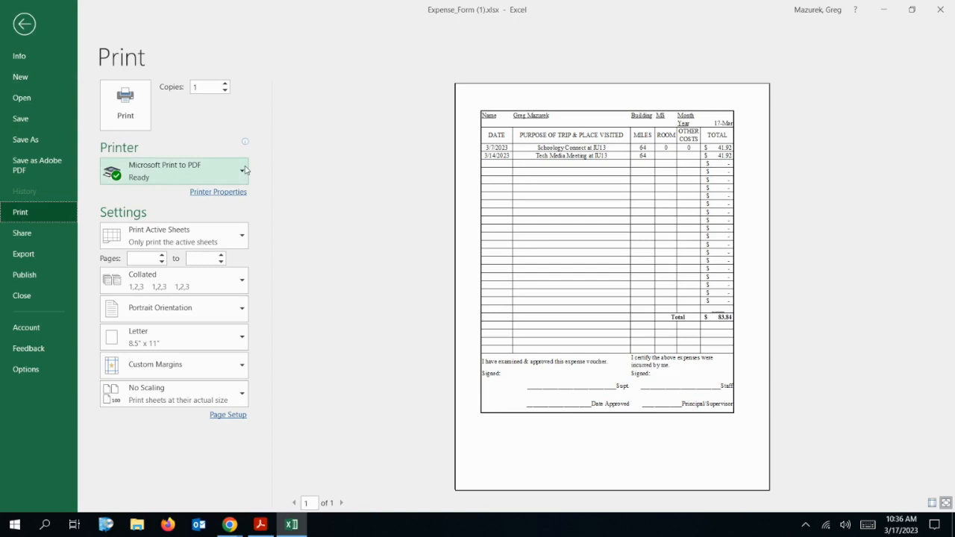
pyautogui.click(243, 171)
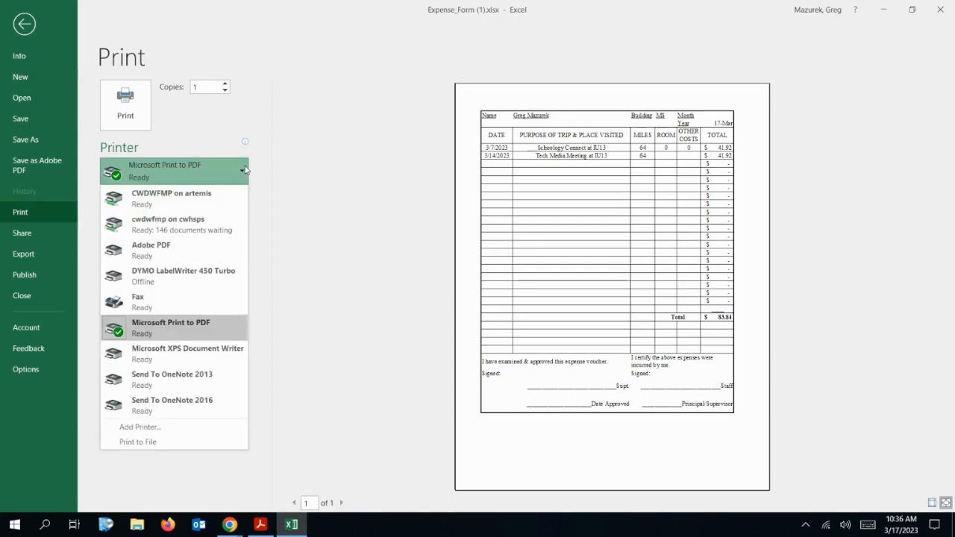
pyautogui.click(165, 198)
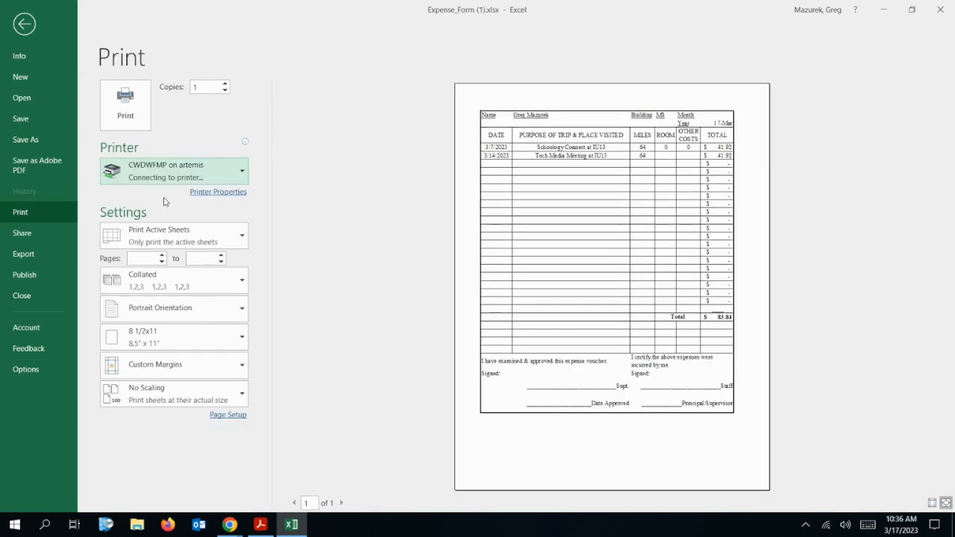
pyautogui.click(126, 111)
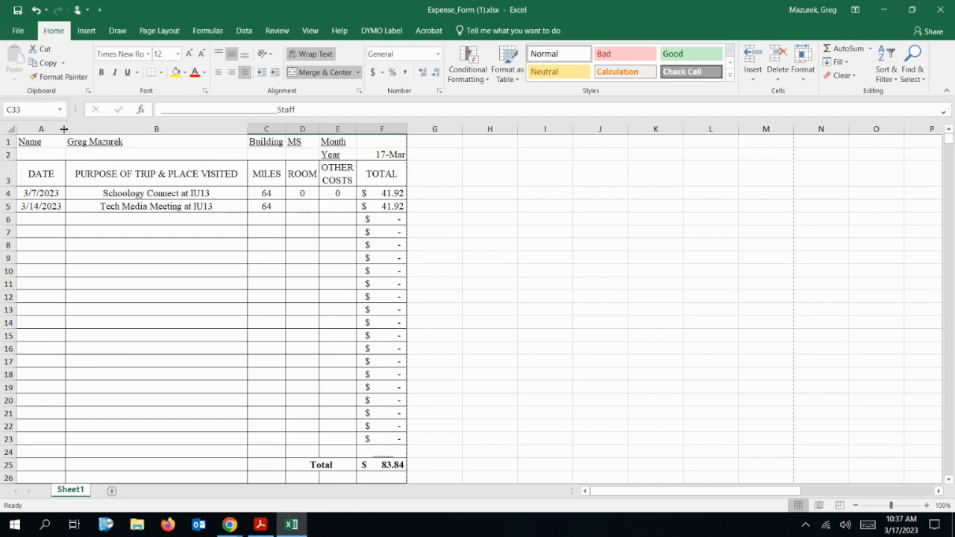
# Widen date column A and OTHER COSTS column E slightly
pyautogui.moveTo(65, 129); pyautogui.dragTo(77, 129)
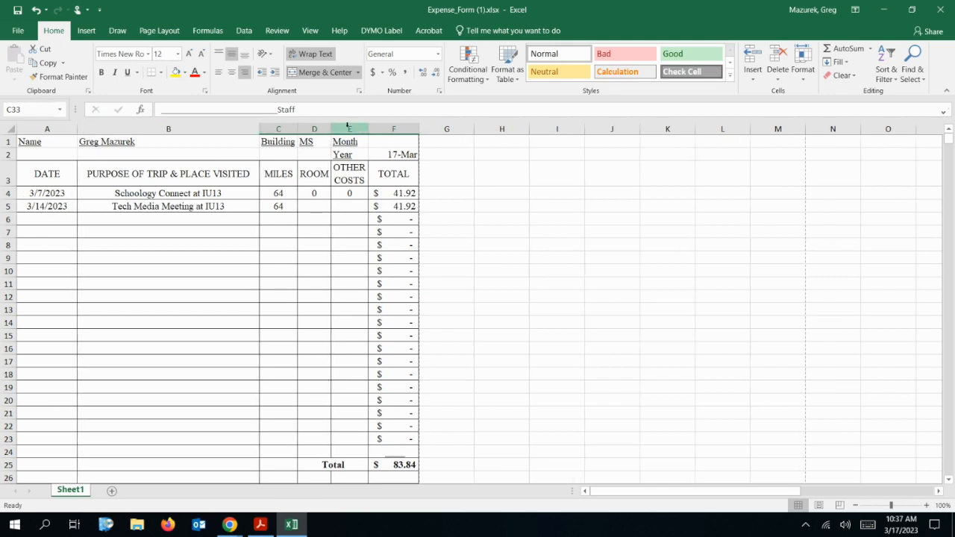
pyautogui.moveTo(363, 129); pyautogui.dragTo(377, 129)
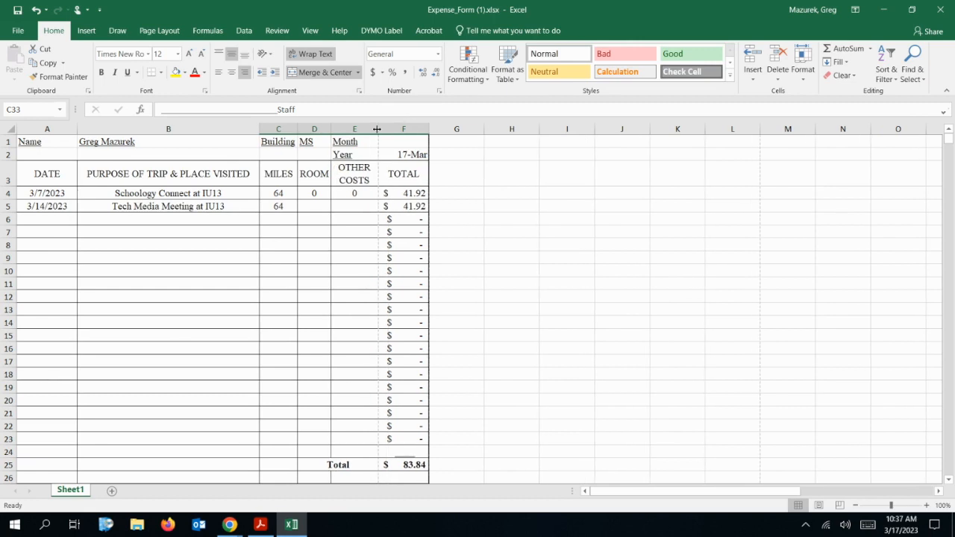